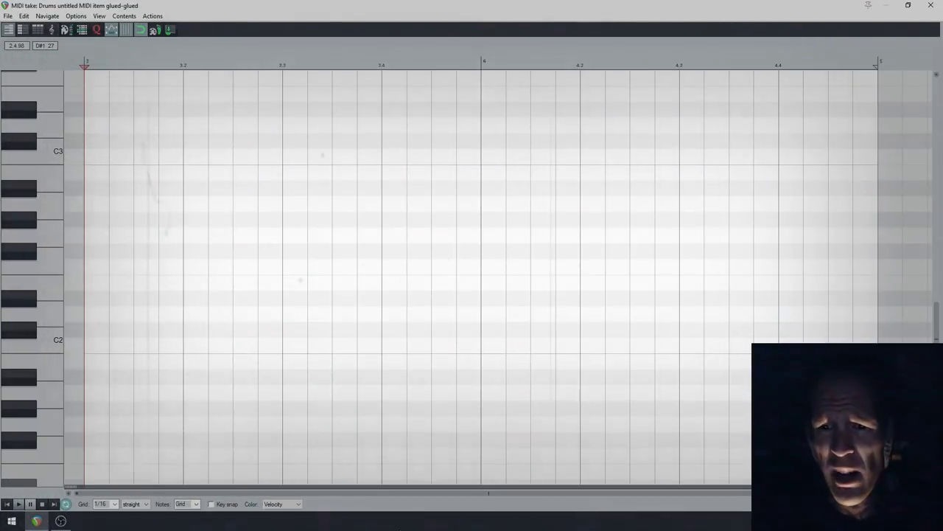
# Draw a rising chromatic run of twelve 1/16 notes from D2 to C#3, starting at beat 4.2 and ending at bar 5
pyautogui.click(593, 286)
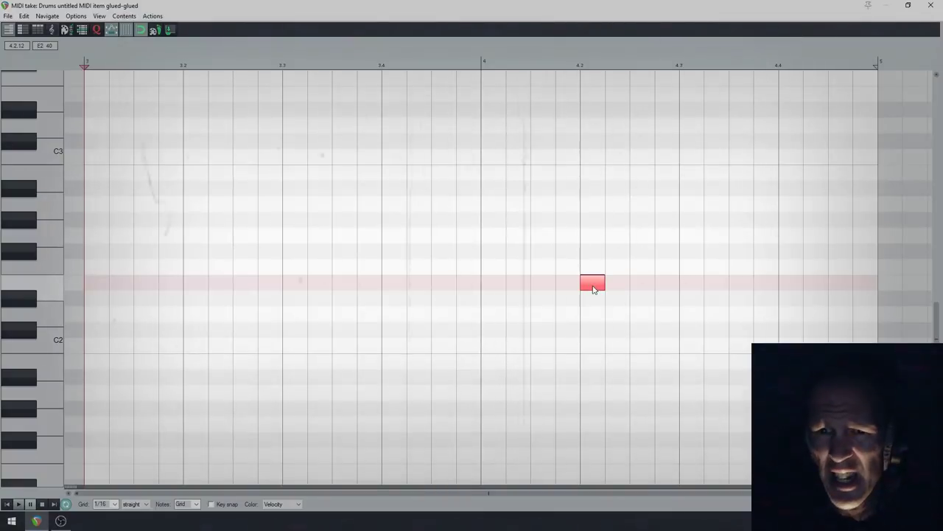
pyautogui.moveTo(592, 286); pyautogui.dragTo(594, 311)
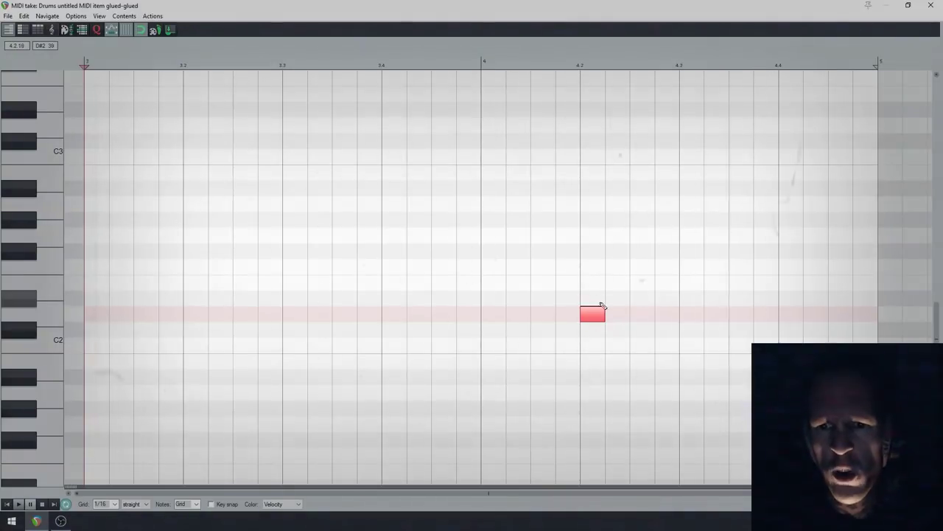
pyautogui.click(616, 298)
pyautogui.click(641, 283)
pyautogui.click(670, 269)
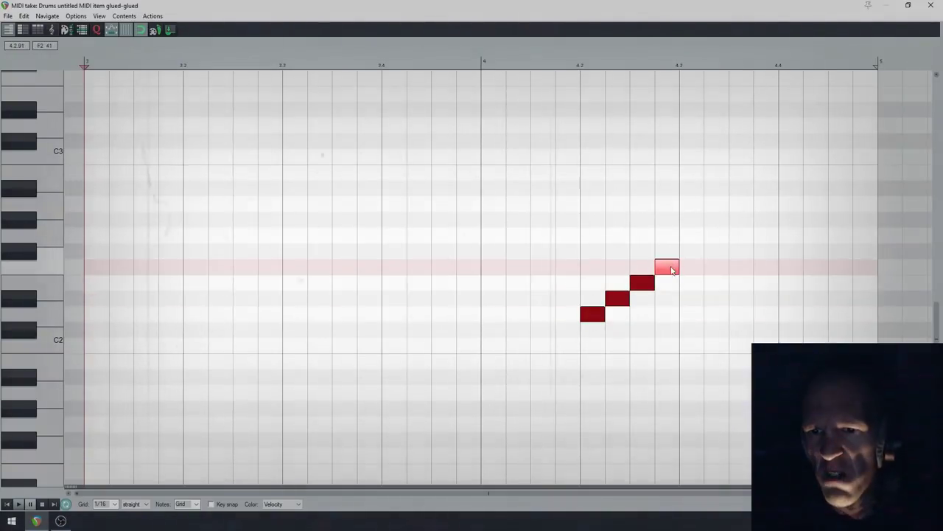
pyautogui.click(693, 251)
pyautogui.click(717, 236)
pyautogui.click(741, 220)
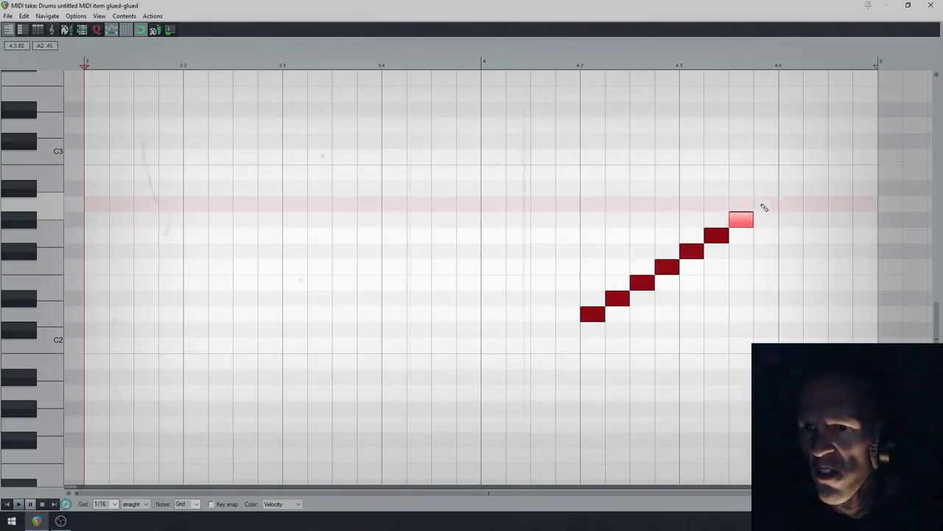
pyautogui.click(766, 204)
pyautogui.click(790, 188)
pyautogui.click(816, 172)
pyautogui.click(840, 156)
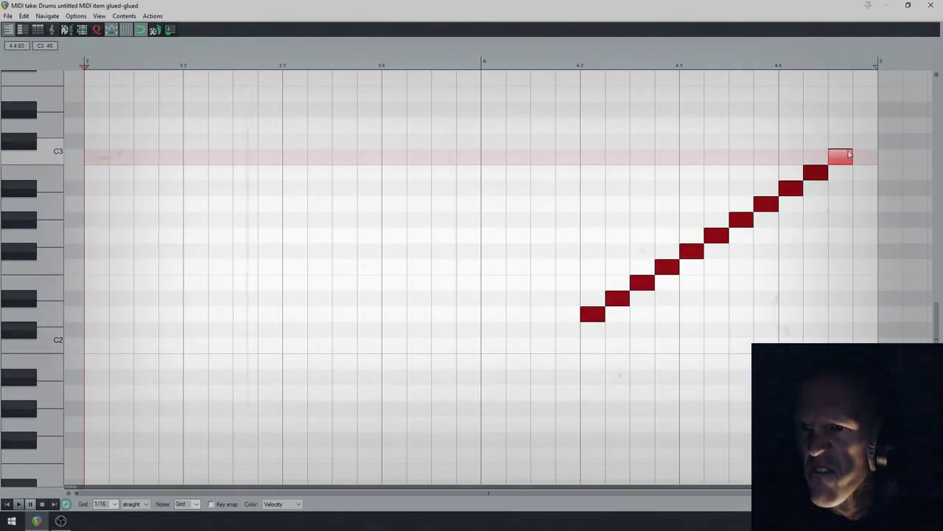
pyautogui.click(865, 141)
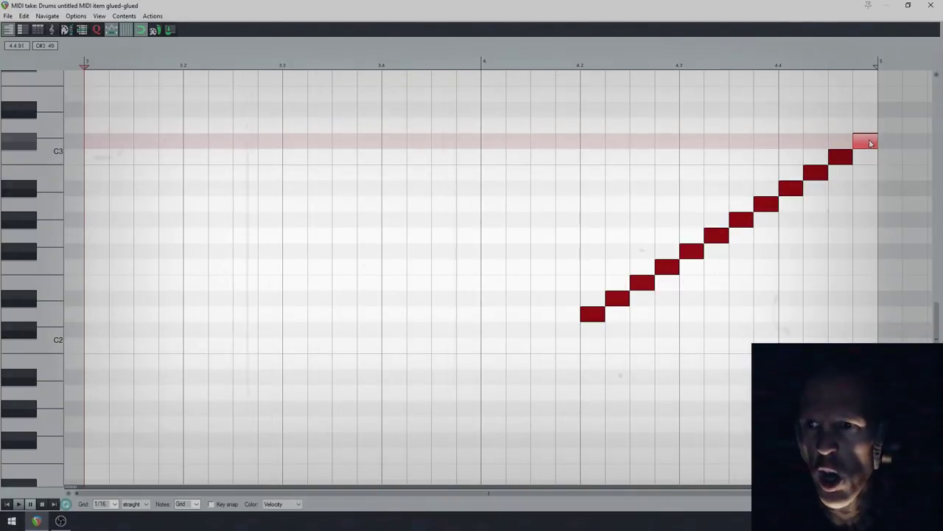
# Move the C#3, C3, F#2 and A2 notes, in that order, onto the first four sixteenths of bar 3
pyautogui.moveTo(870, 143); pyautogui.dragTo(676, 145)
pyautogui.moveTo(616, 143); pyautogui.dragTo(197, 147)
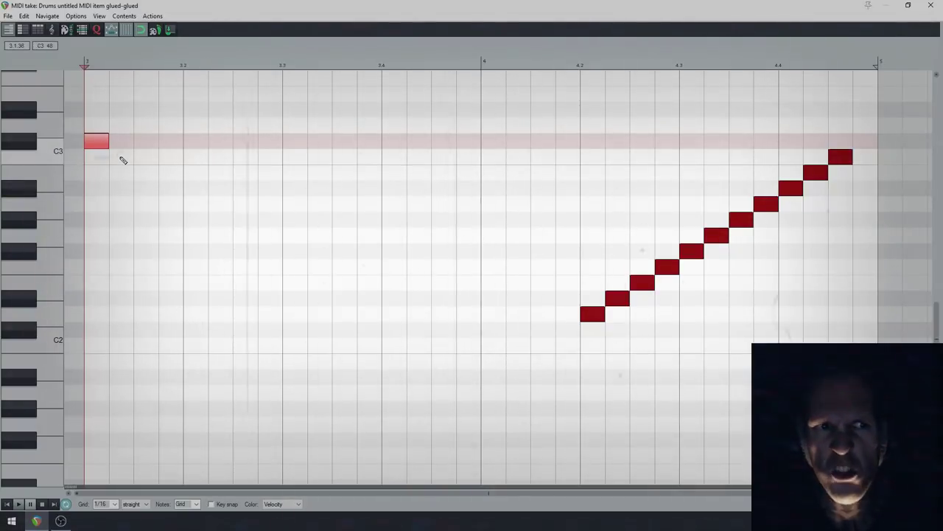
pyautogui.moveTo(844, 162); pyautogui.dragTo(121, 160)
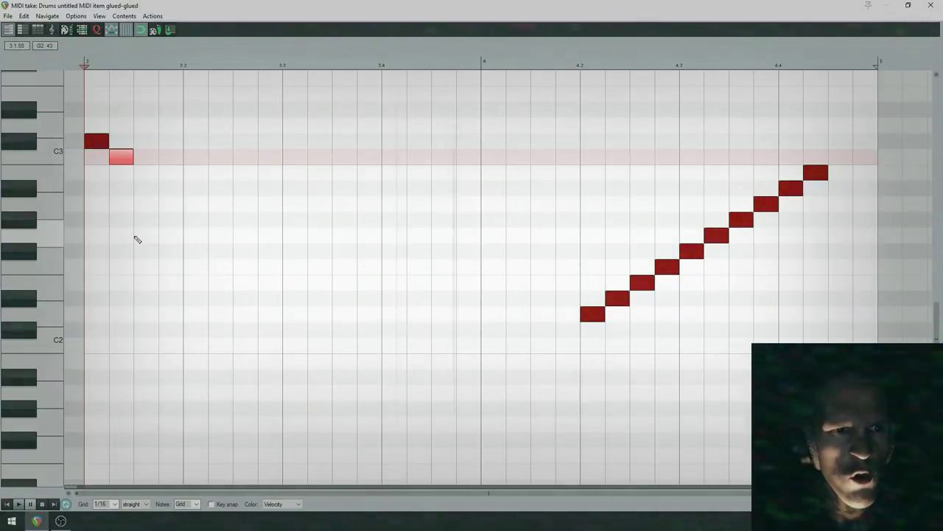
pyautogui.click(692, 252)
pyautogui.moveTo(692, 252); pyautogui.dragTo(157, 252)
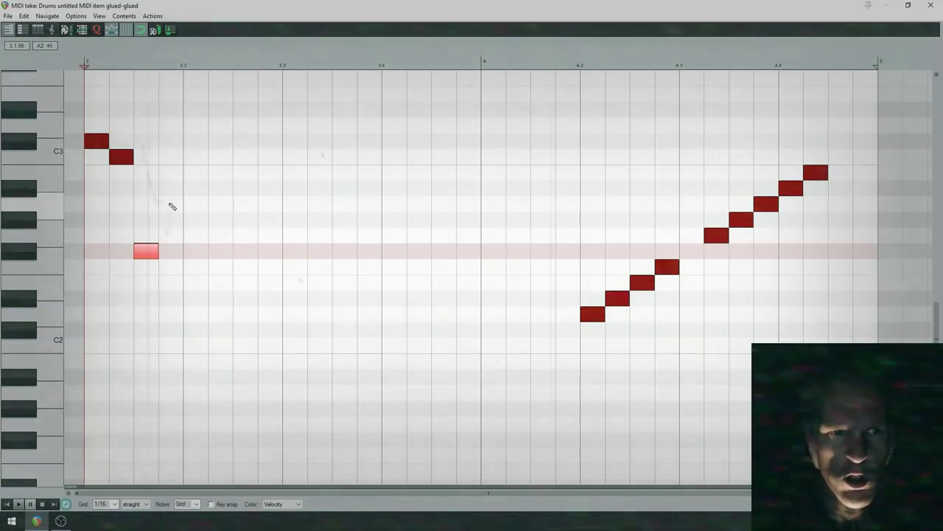
pyautogui.moveTo(762, 204); pyautogui.dragTo(377, 211)
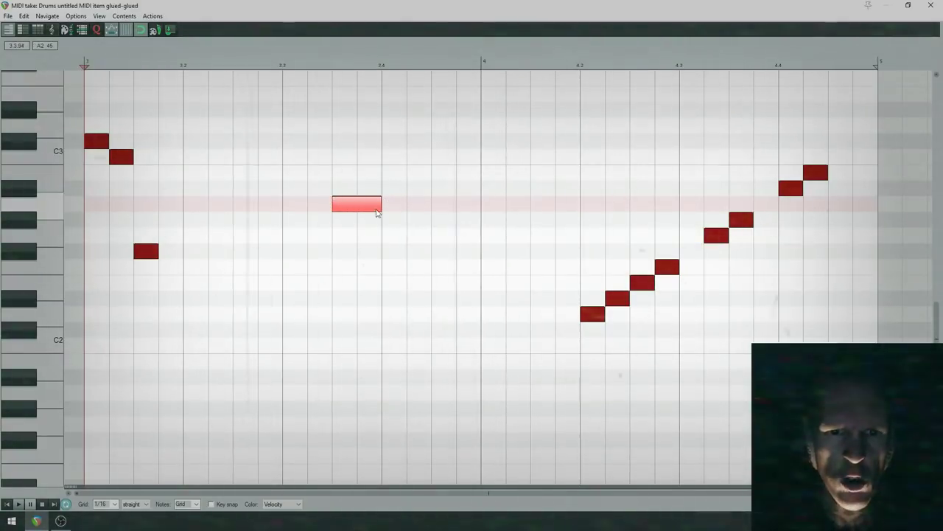
pyautogui.moveTo(295, 207); pyautogui.dragTo(169, 200)
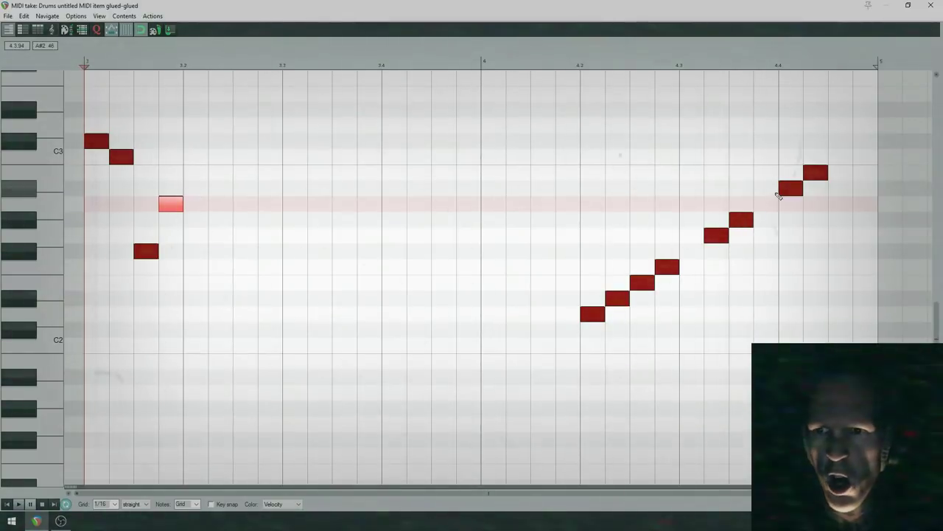
# Move the A#2, E2, G2 and G#2 notes, in that order, onto the four sixteenths of beat 3.2
pyautogui.moveTo(780, 190); pyautogui.dragTo(234, 188)
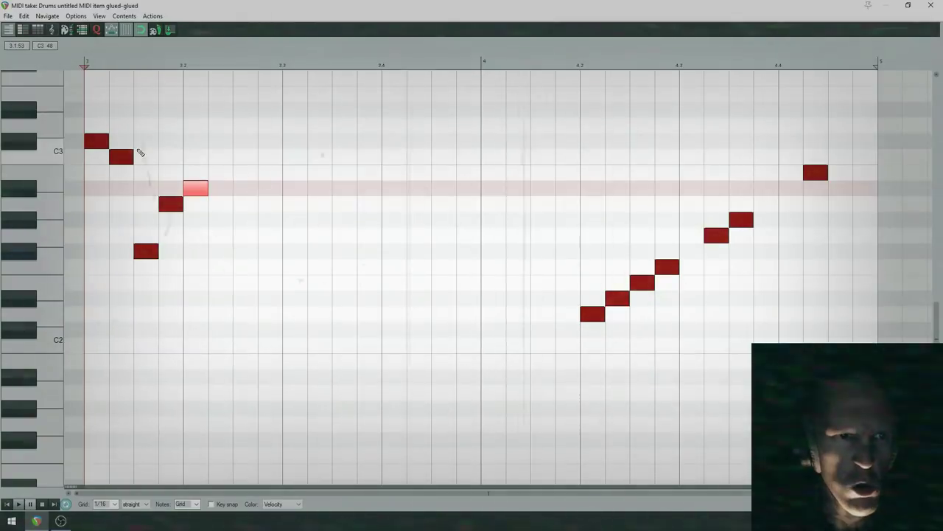
pyautogui.moveTo(148, 280); pyautogui.dragTo(118, 143)
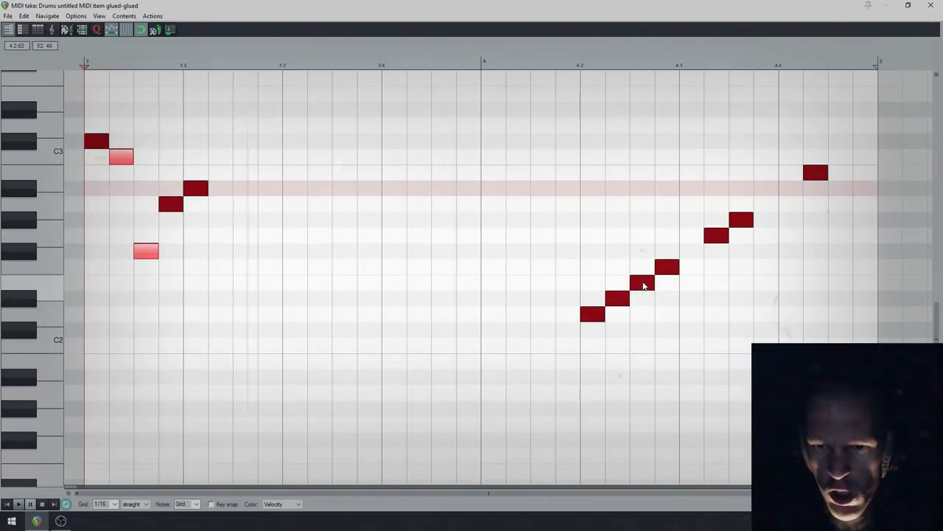
pyautogui.moveTo(643, 285); pyautogui.dragTo(247, 282)
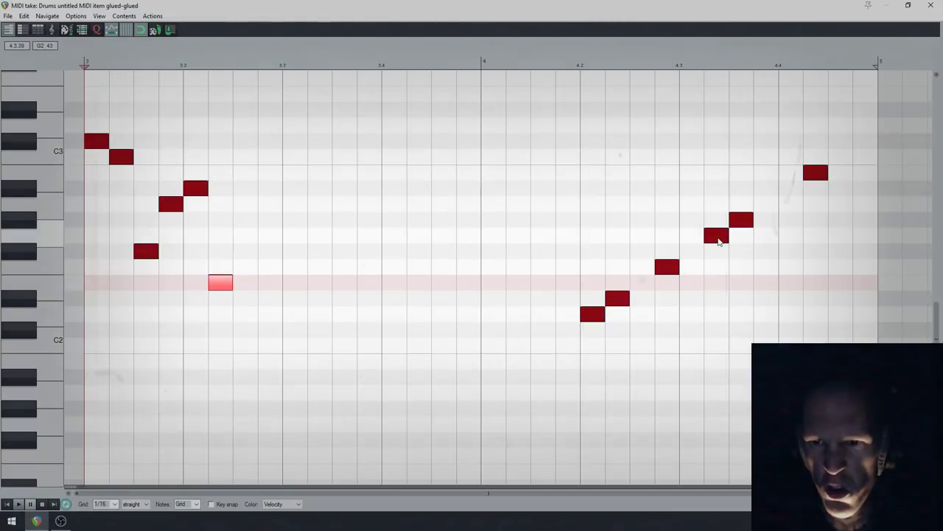
pyautogui.moveTo(718, 241); pyautogui.dragTo(507, 244)
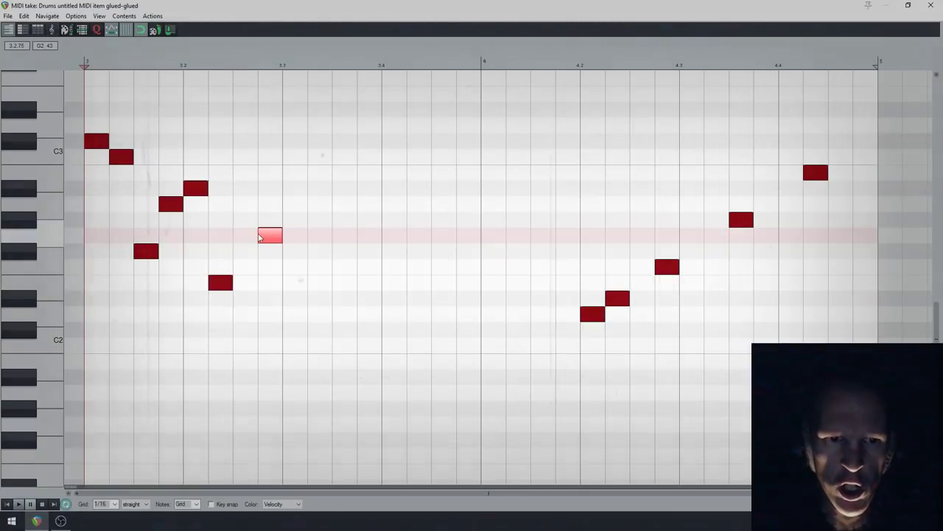
pyautogui.moveTo(741, 219); pyautogui.dragTo(250, 219)
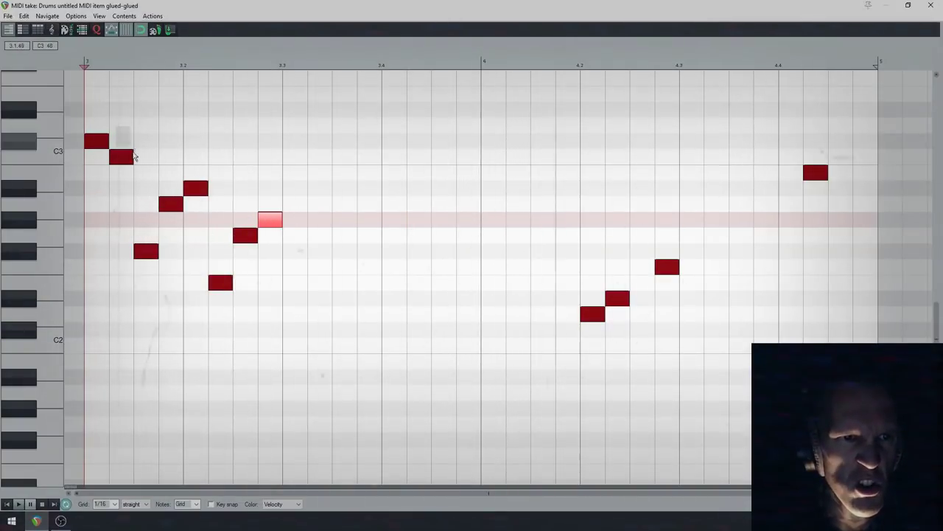
pyautogui.moveTo(115, 128); pyautogui.dragTo(188, 293)
pyautogui.moveTo(194, 147); pyautogui.dragTo(278, 325)
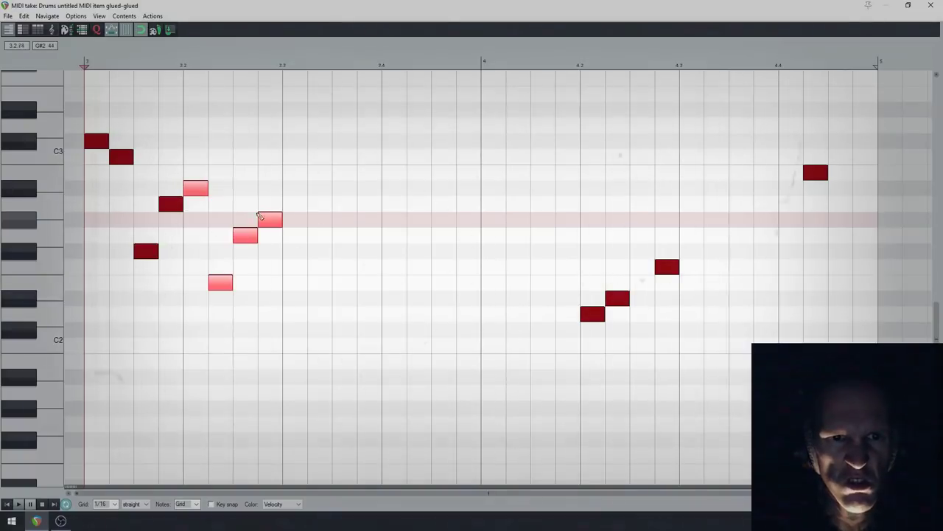
pyautogui.click(271, 221)
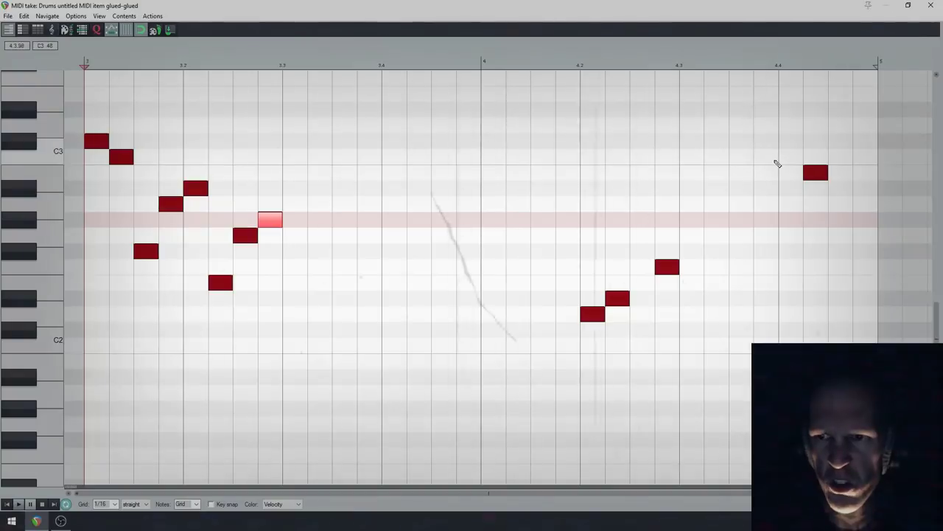
# Move the B2, F2, D2 and D#2 notes, in that order, onto the four sixteenths of beat 3.3
pyautogui.moveTo(818, 177); pyautogui.dragTo(303, 172)
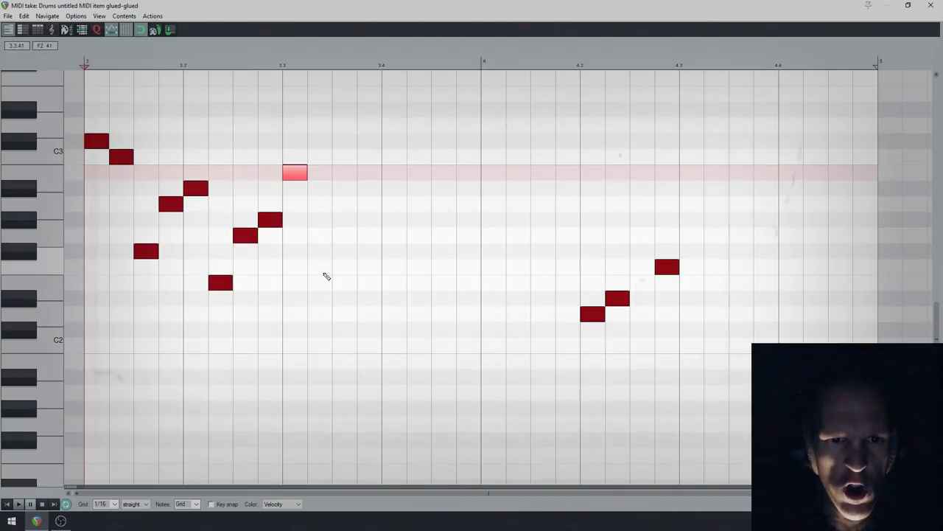
pyautogui.click(663, 270)
pyautogui.moveTo(505, 270); pyautogui.dragTo(356, 269)
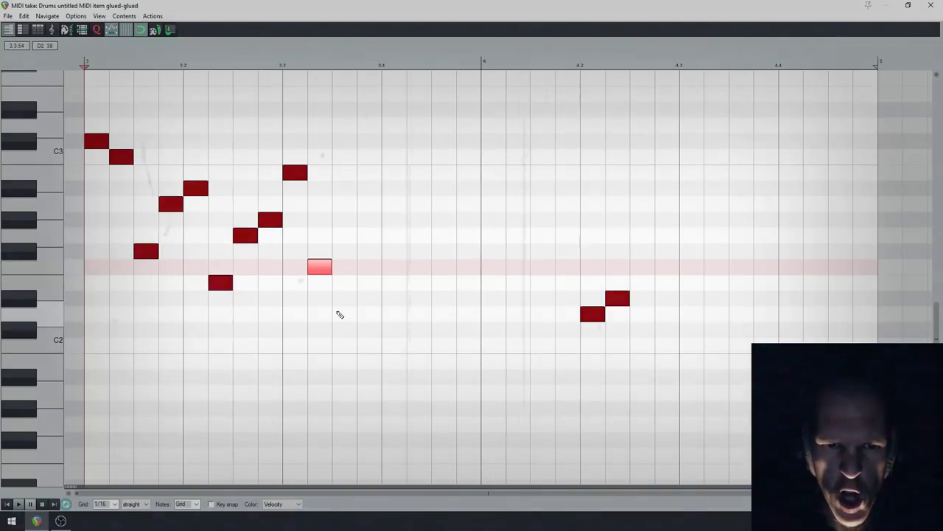
pyautogui.moveTo(590, 324); pyautogui.dragTo(391, 313)
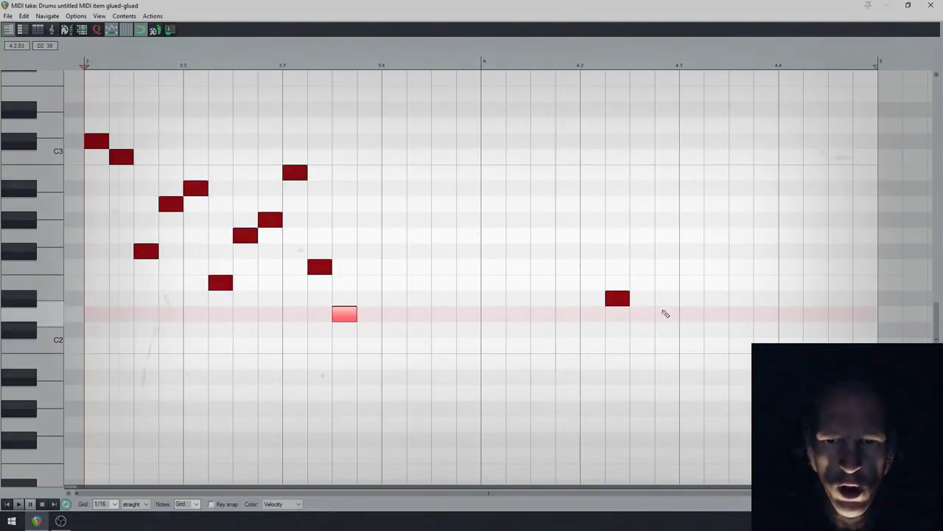
pyautogui.moveTo(616, 298); pyautogui.dragTo(491, 303)
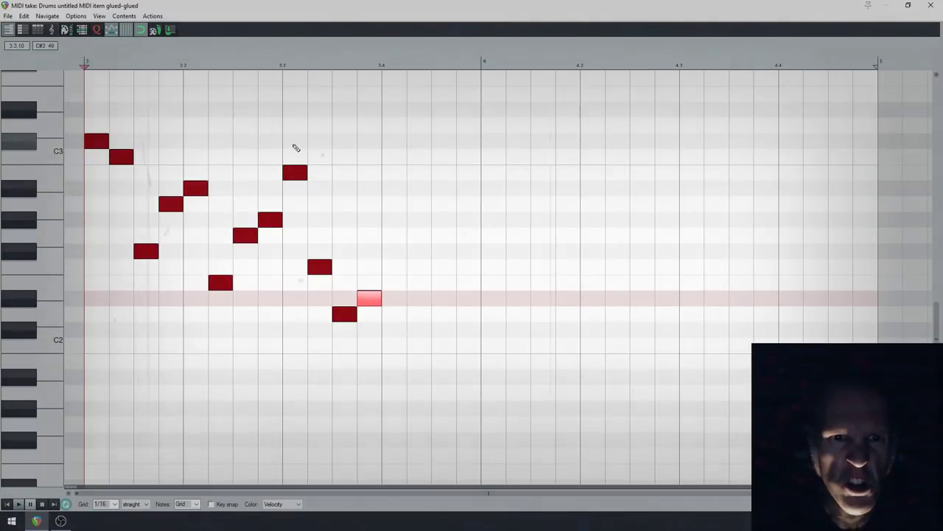
# Shift the last four notes of the row (B2, F2, D2, D#2) together to start on the second sixteenth of bar 4
pyautogui.moveTo(294, 147); pyautogui.dragTo(432, 322)
pyautogui.moveTo(295, 175); pyautogui.dragTo(523, 177)
pyautogui.click(267, 221)
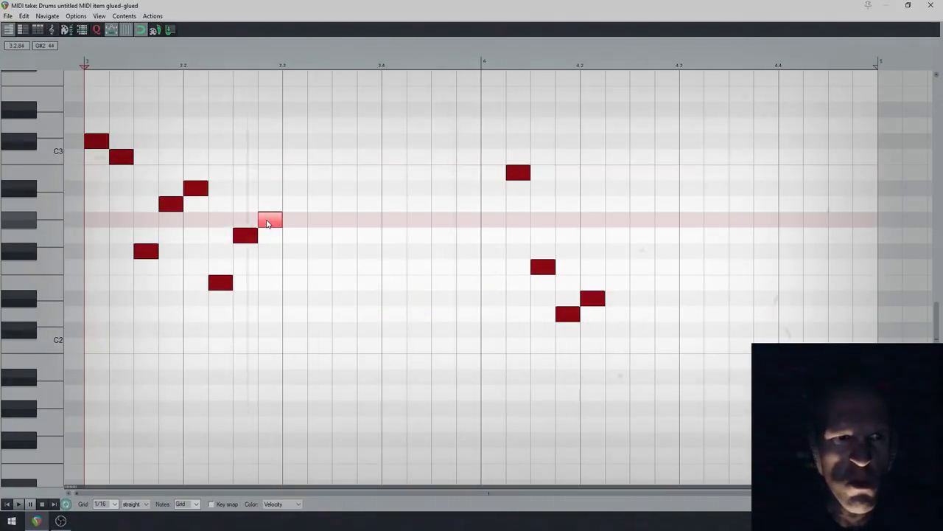
# Fill beat 3.3 through the end of bar 3 with eight D2 sixteenths and add a G#2 sixteenth at the start of bar 4
pyautogui.click(292, 315)
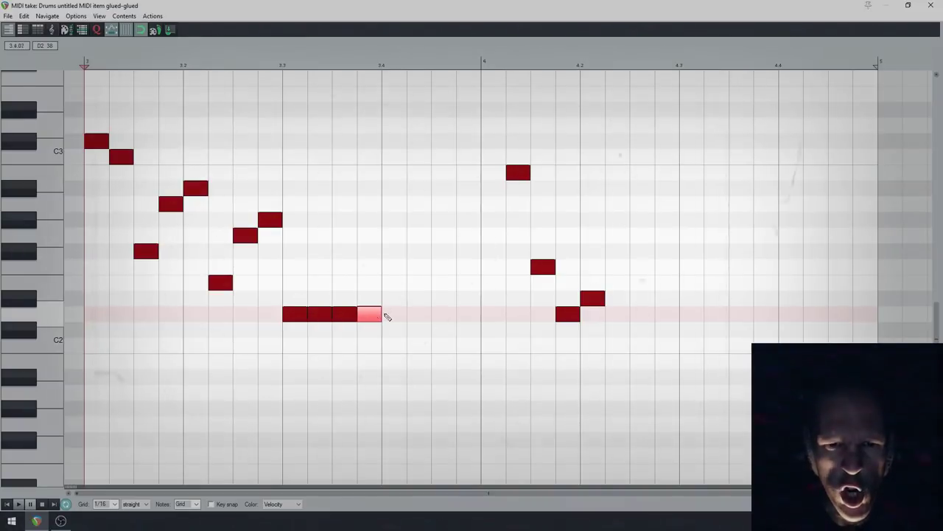
pyautogui.moveTo(387, 316)
pyautogui.mouseDown()
pyautogui.moveTo(419, 323)
pyautogui.moveTo(472, 316)
pyautogui.mouseUp()
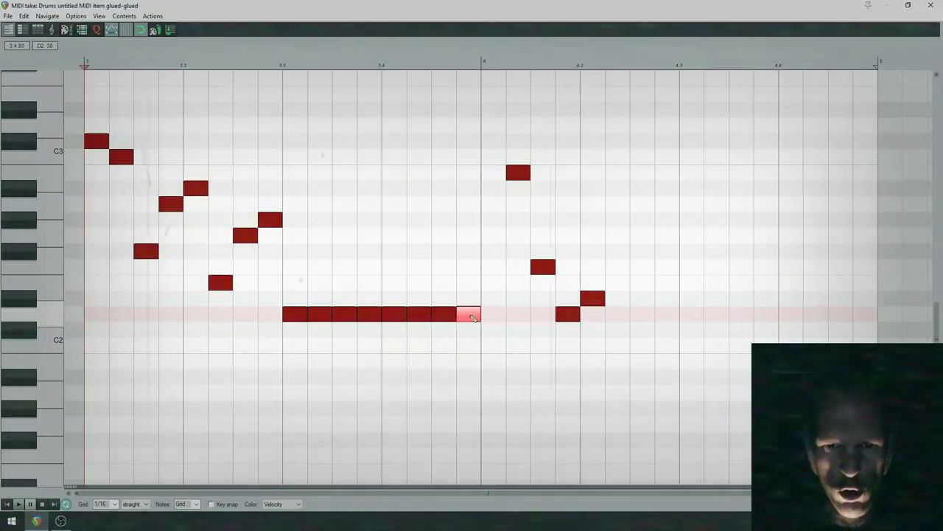
pyautogui.click(265, 219)
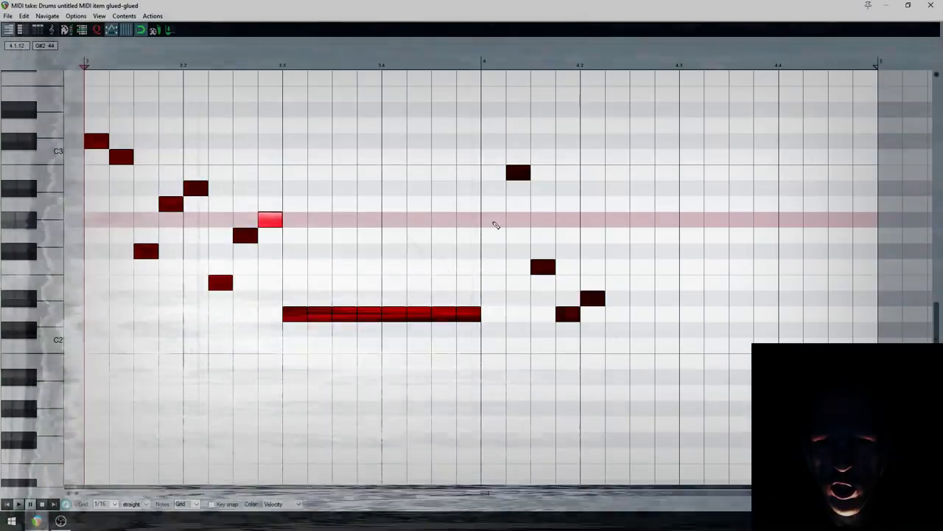
pyautogui.click(497, 222)
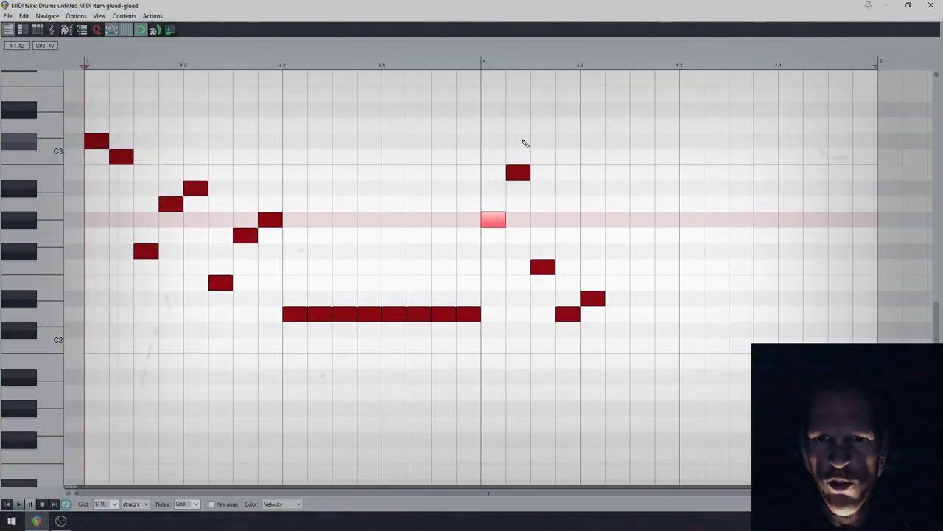
# Fill the rest of bar 4 with D2 sixteenths from the second sixteenth of beat 4.2, placing a D3 on the last sixteenth
pyautogui.click(620, 316)
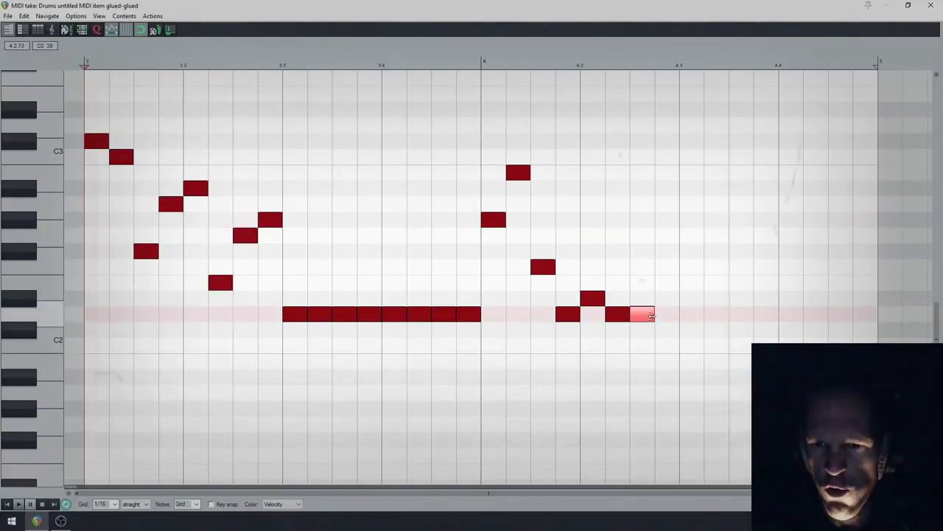
pyautogui.click(718, 316)
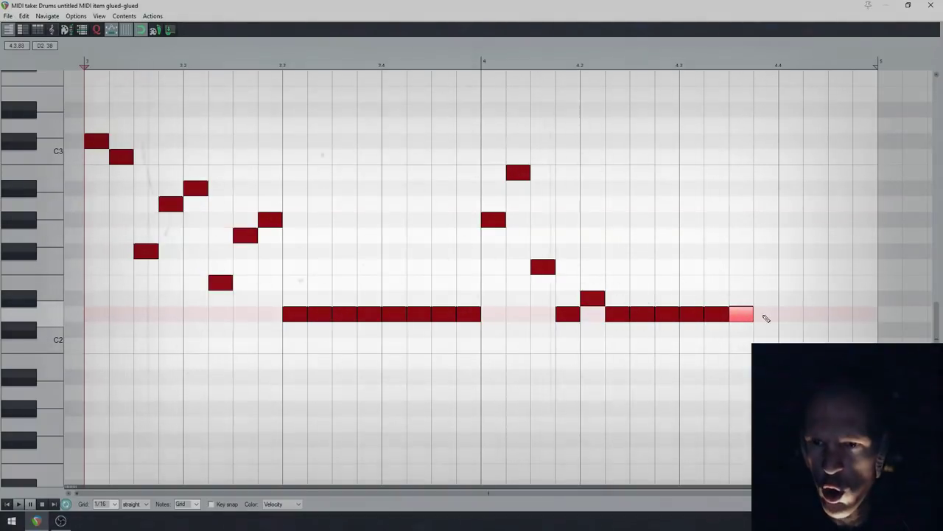
pyautogui.click(814, 315)
pyautogui.click(840, 316)
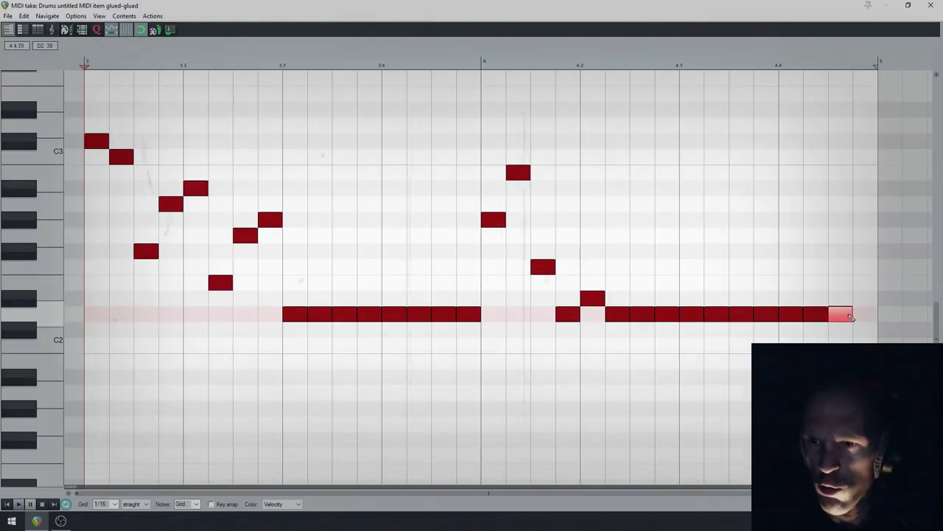
pyautogui.click(866, 316)
pyautogui.moveTo(866, 316); pyautogui.dragTo(867, 126)
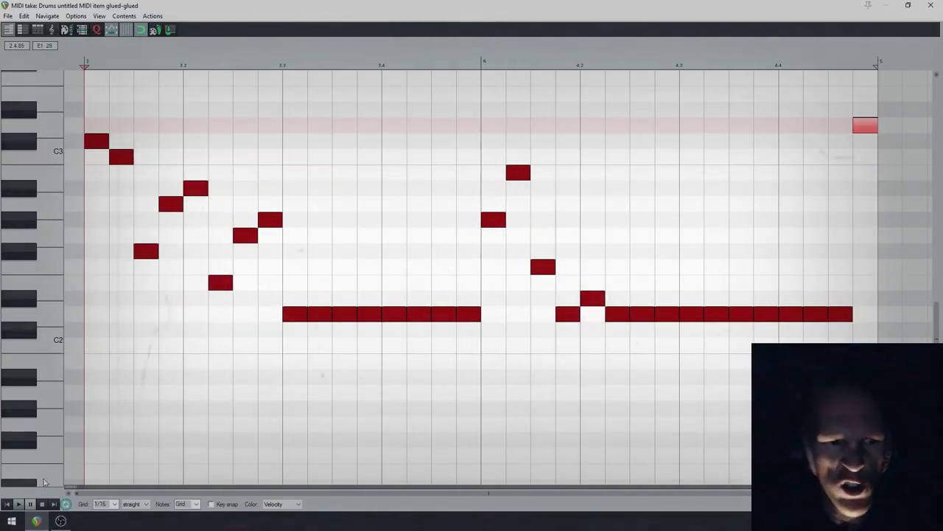
# Set the grid to 1/32 and split the D2 sixteenths from beat 3.3 to the end of bar 3 into 1/32 notes
pyautogui.click(109, 505)
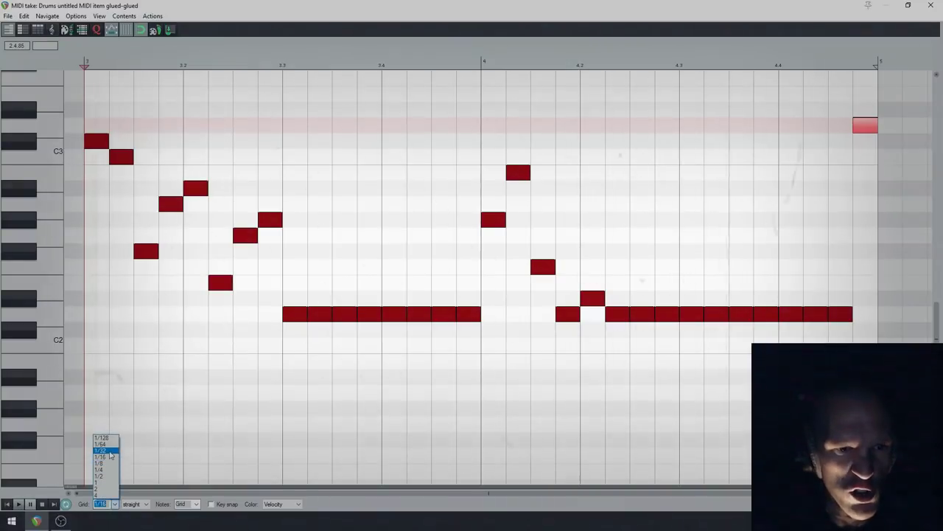
pyautogui.click(107, 451)
pyautogui.click(296, 284)
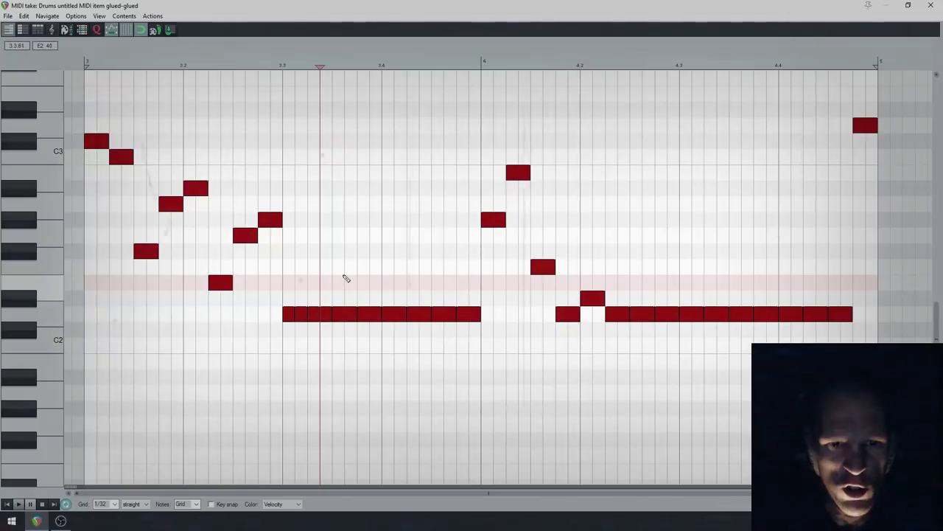
pyautogui.click(393, 291)
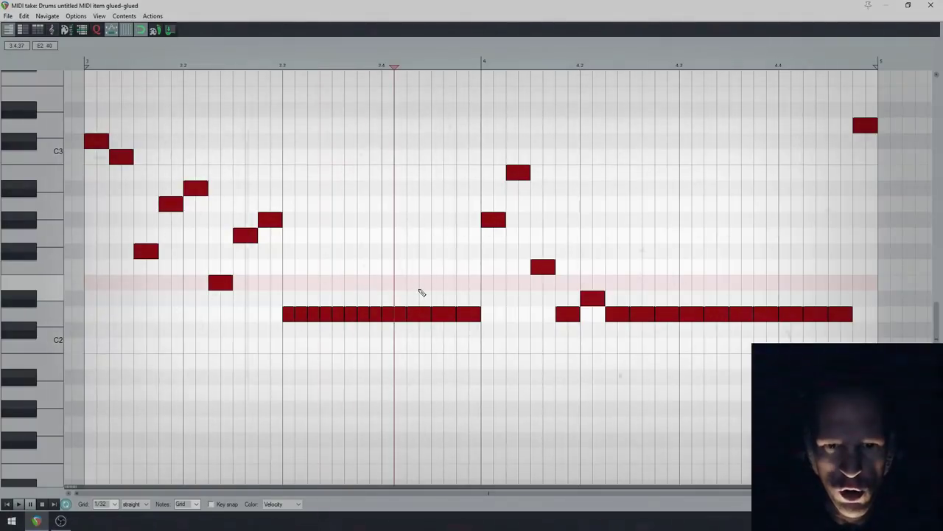
pyautogui.click(444, 296)
pyautogui.click(468, 296)
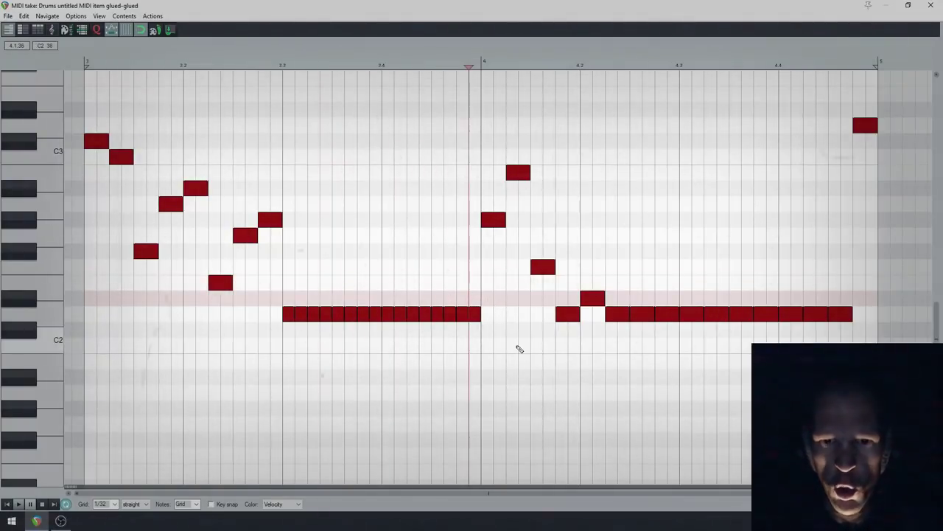
# Place the edit cursor halfway through the D2 sixteenth at beat 4.4
pyautogui.click(792, 277)
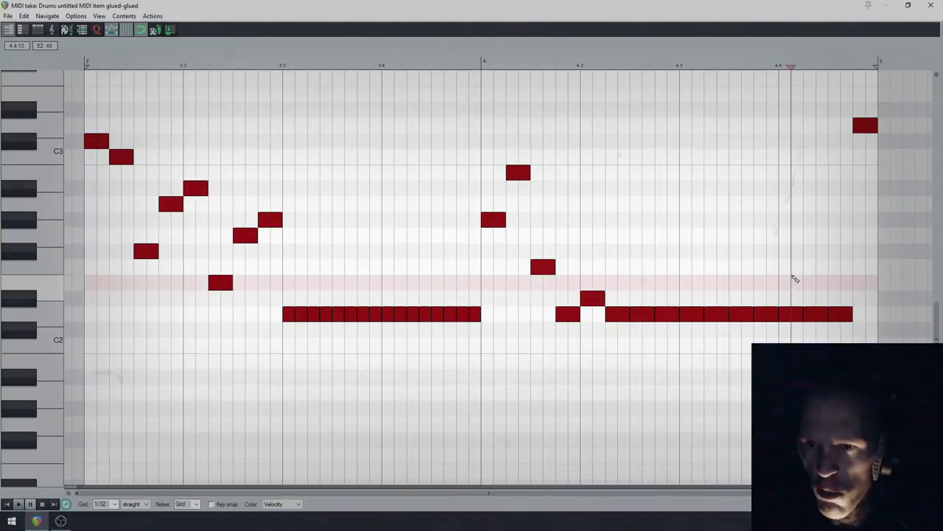